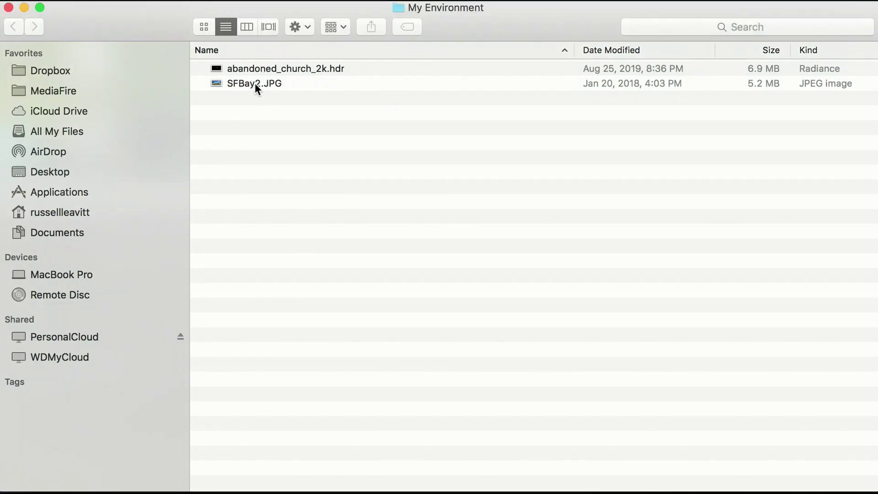
{"action": "left_click", "coordinate": [256, 83]}
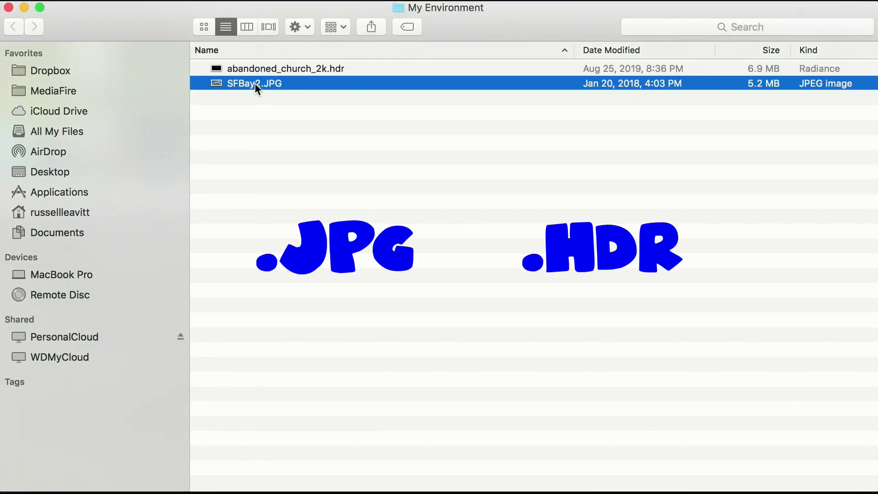
{"action": "left_click", "coordinate": [269, 68]}
{"action": "left_click", "coordinate": [265, 85]}
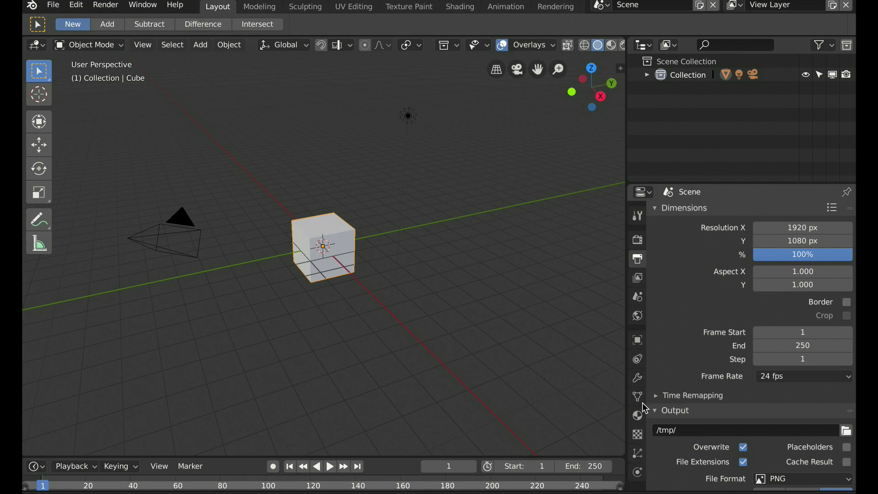
In Render properties, try Cycles against Eevee, comparing the noisy Cycles preview with Eevee's real-time one
{"action": "left_click", "coordinate": [637, 239]}
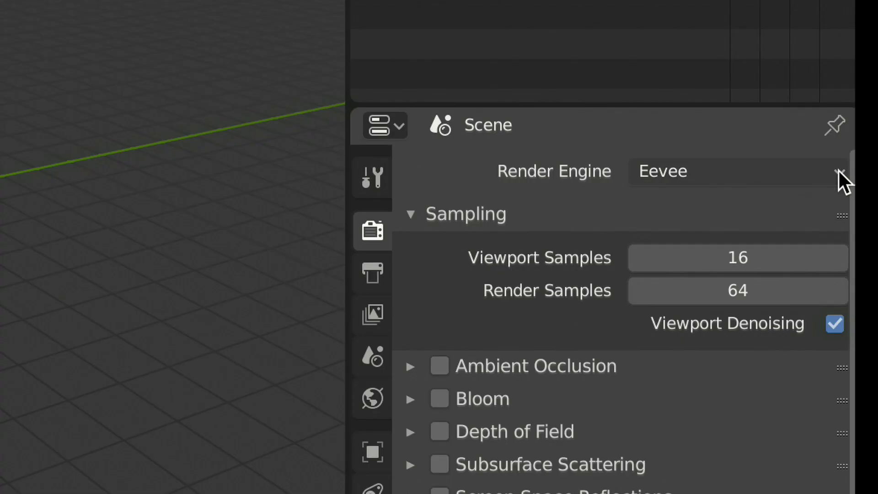
{"action": "left_click", "coordinate": [848, 213]}
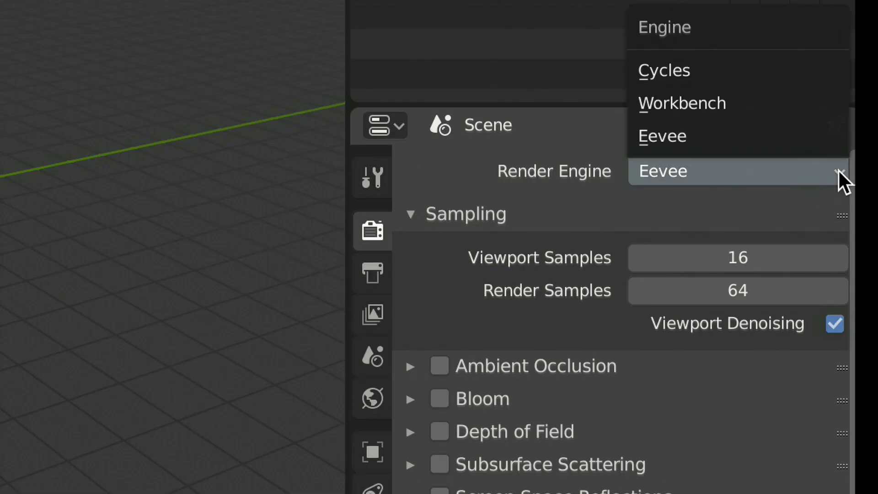
{"action": "left_click", "coordinate": [738, 85]}
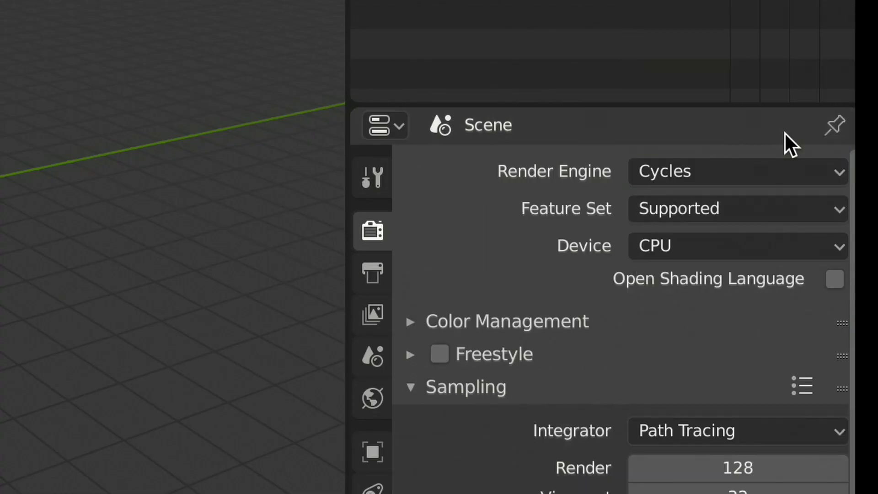
{"action": "left_click", "coordinate": [810, 177]}
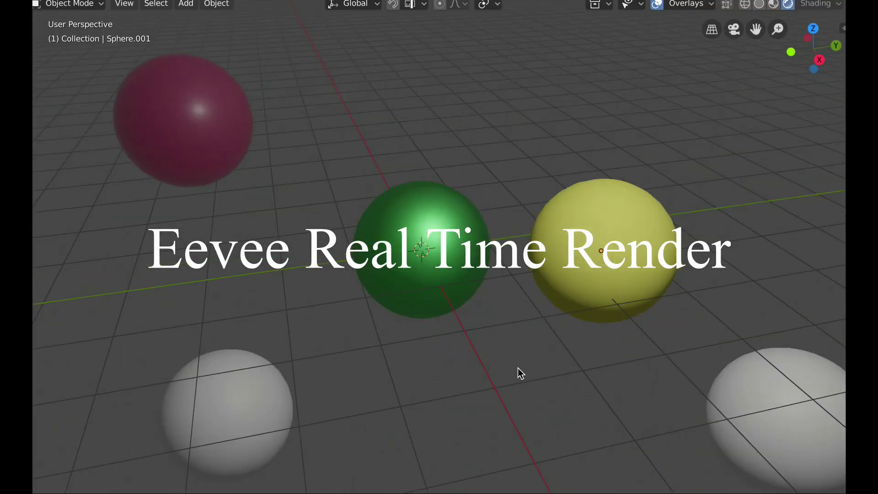
{"action": "middle_click_drag", "start_coordinate": [517, 368], "coordinate": [473, 369]}
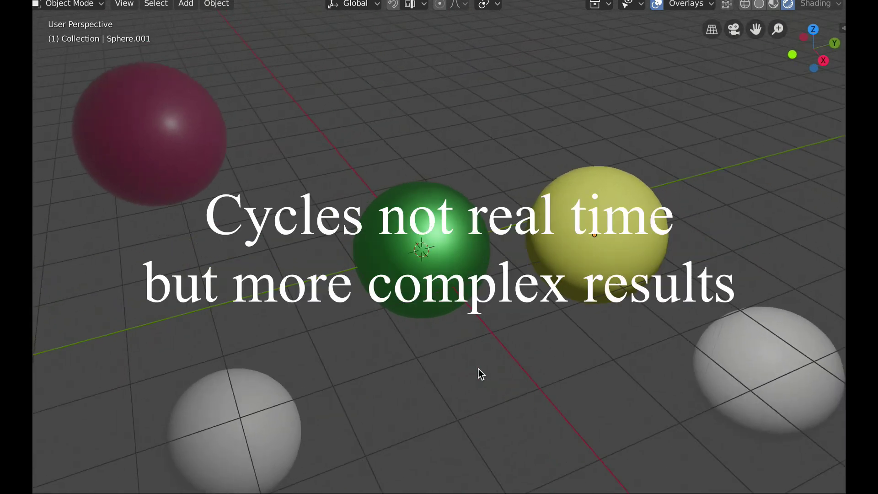
{"action": "mouse_move", "coordinate": [479, 369]}
{"action": "middle_mouse_down"}
{"action": "mouse_move", "coordinate": [547, 367]}
{"action": "mouse_move", "coordinate": [490, 371]}
{"action": "middle_mouse_up"}
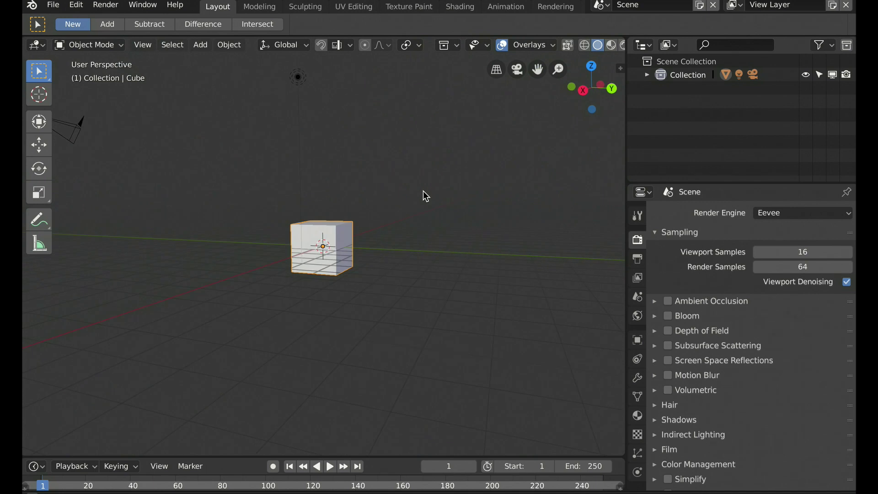
Delete the default cube and add a UV sphere mesh at the origin
{"action": "key", "text": "x"}
{"action": "left_click", "coordinate": [340, 227]}
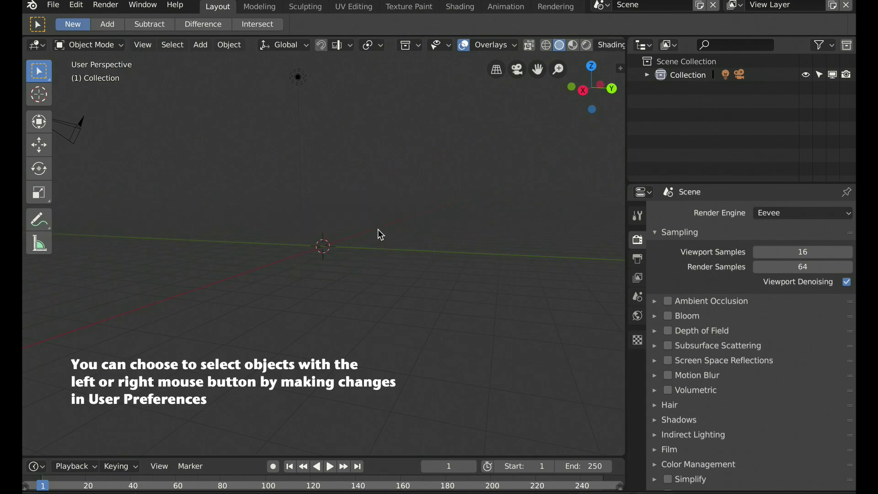
{"action": "key", "text": "shift+a"}
{"action": "mouse_move", "coordinate": [378, 232]}
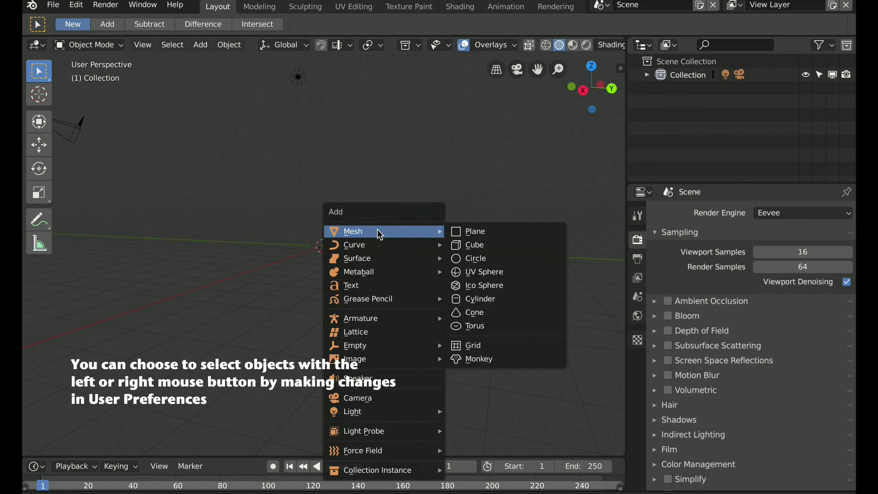
{"action": "left_click", "coordinate": [511, 274]}
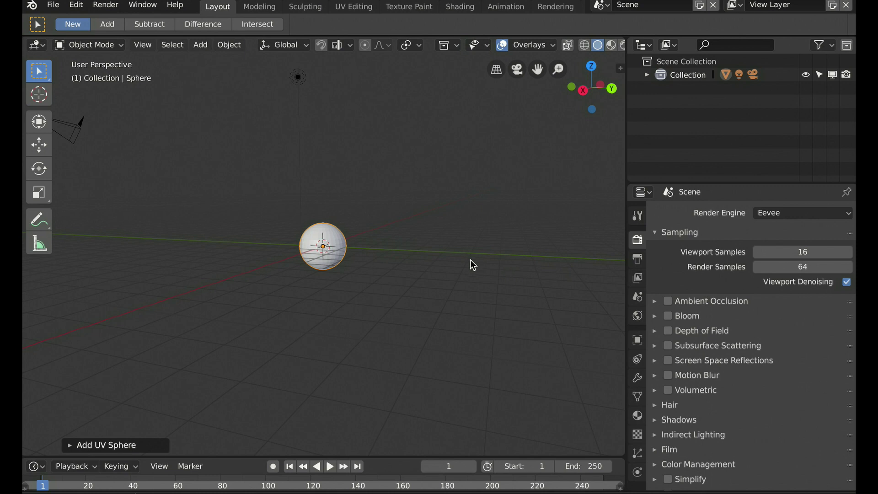
Apply Smooth Shading to the UV sphere
{"action": "scroll", "coordinate": [468, 257], "scroll_direction": "up", "scroll_amount": 4}
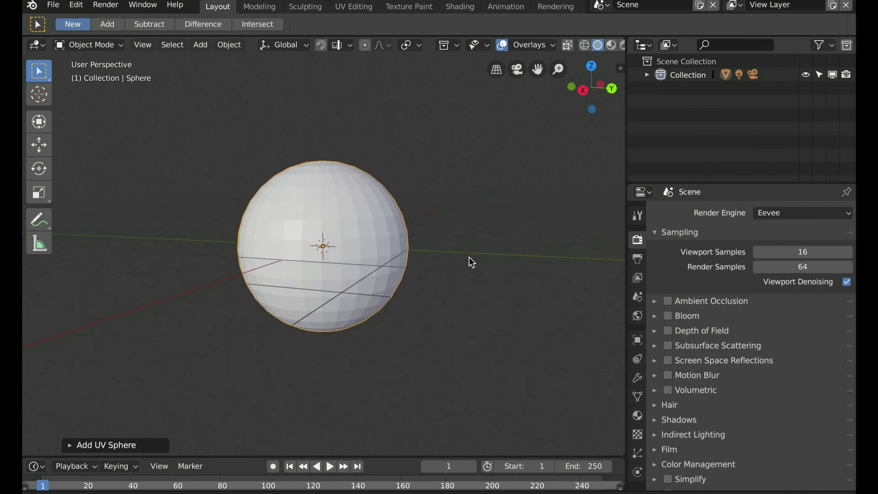
{"action": "middle_click_drag", "start_coordinate": [356, 225], "coordinate": [344, 231]}
{"action": "right_click", "coordinate": [345, 231]}
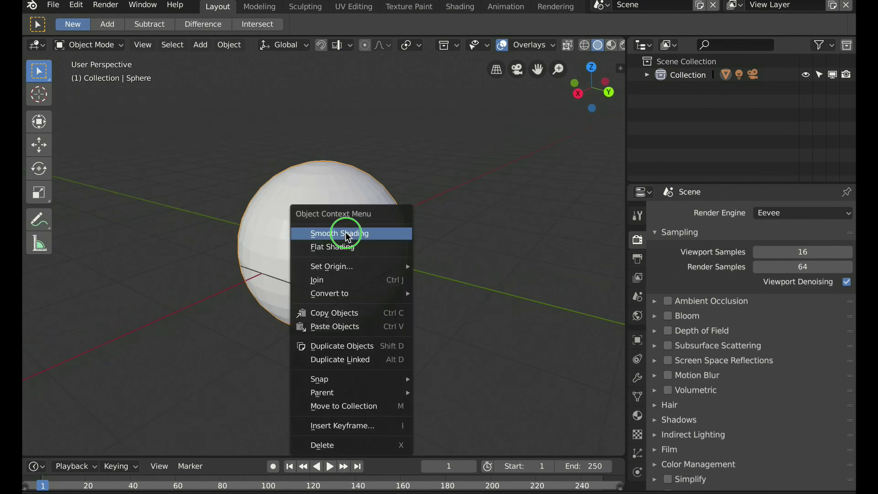
{"action": "left_click", "coordinate": [369, 237]}
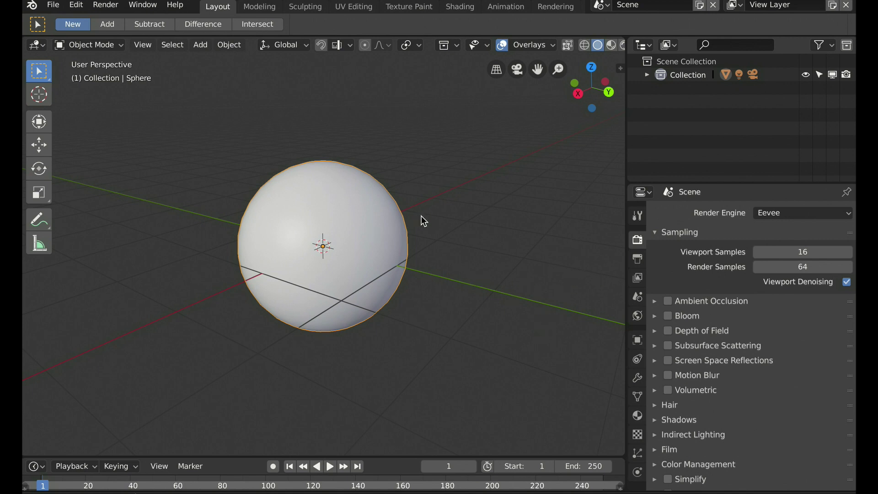
Create a new material on the sphere and rename it 'MirrorBall'
{"action": "mouse_move", "coordinate": [428, 222]}
{"action": "middle_mouse_down"}
{"action": "mouse_move", "coordinate": [421, 226]}
{"action": "mouse_move", "coordinate": [428, 221]}
{"action": "middle_mouse_up"}
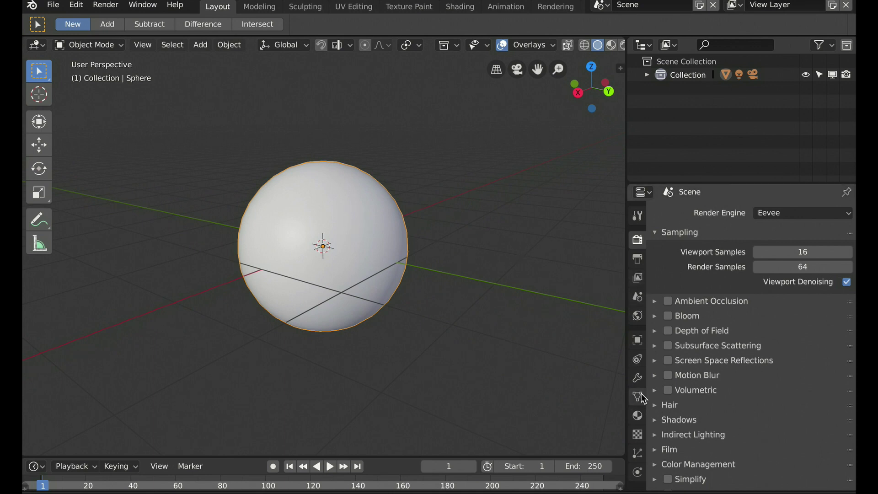
{"action": "left_click", "coordinate": [639, 417]}
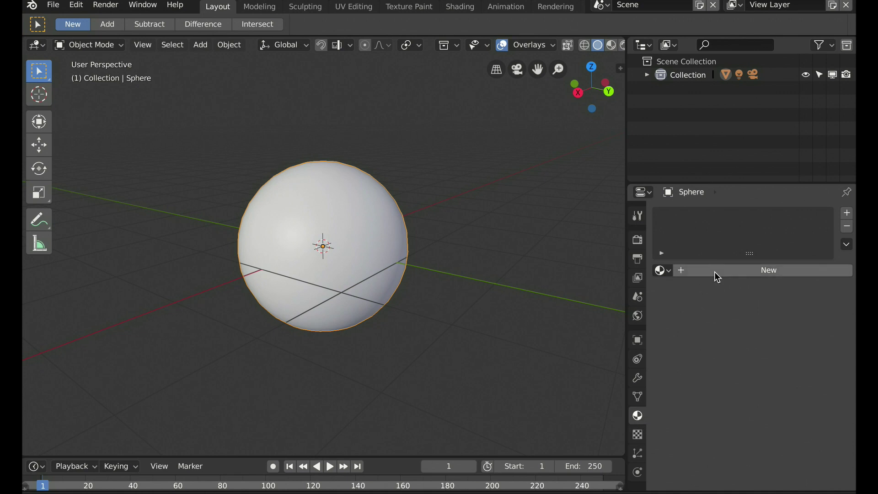
{"action": "left_click", "coordinate": [716, 274]}
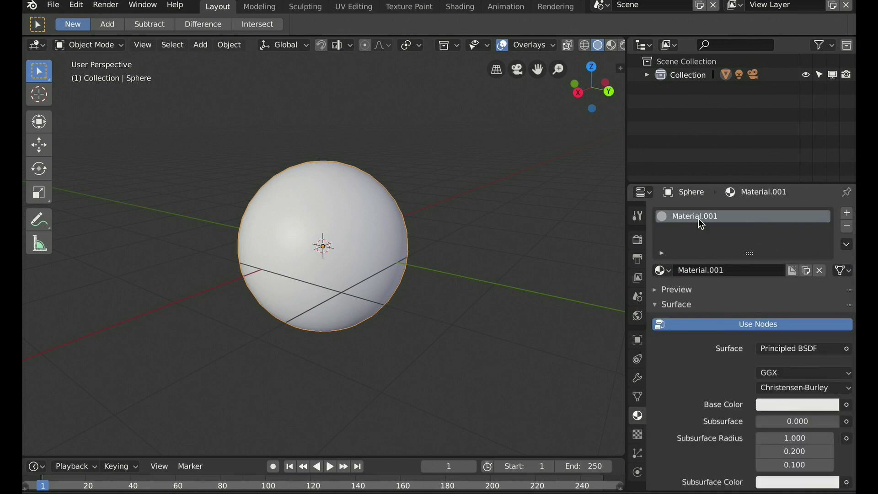
{"action": "double_click", "coordinate": [698, 219]}
{"action": "type", "text": "MirrorBall"}
{"action": "key", "text": "Return"}
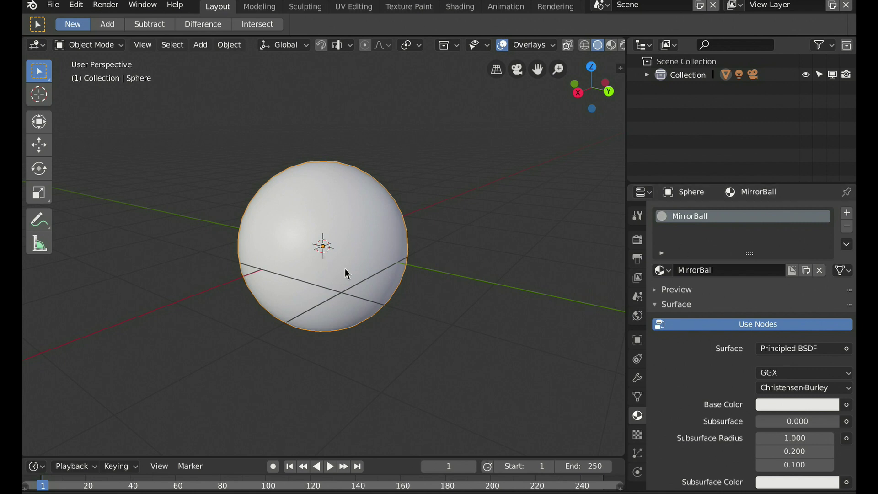
{"action": "middle_click_drag", "start_coordinate": [392, 286], "coordinate": [537, 310]}
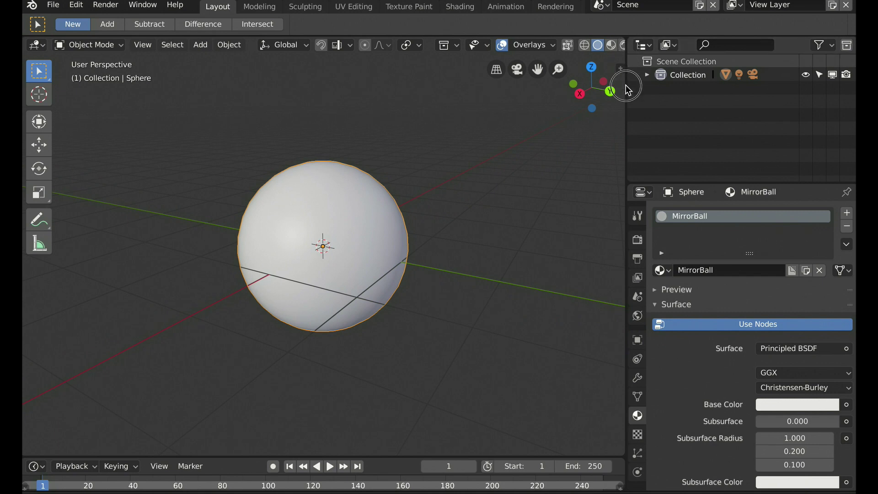
{"action": "left_click_drag", "start_coordinate": [623, 55], "coordinate": [614, 240]}
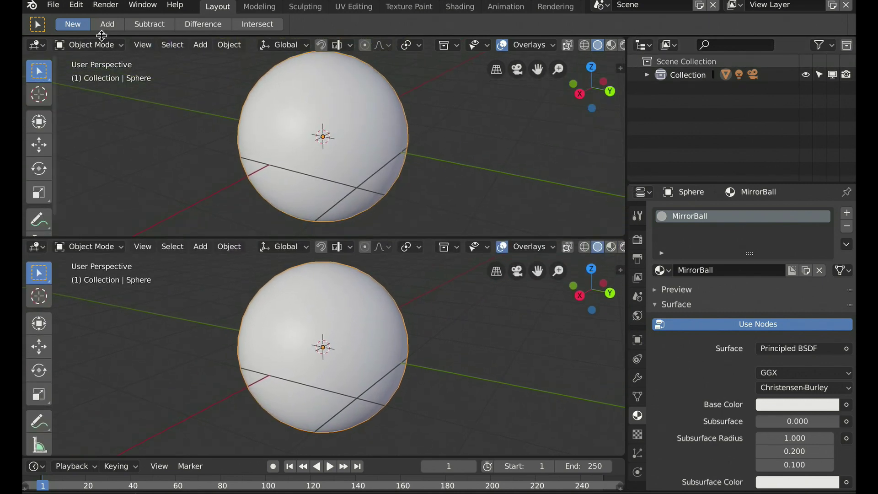
{"action": "left_click", "coordinate": [36, 45]}
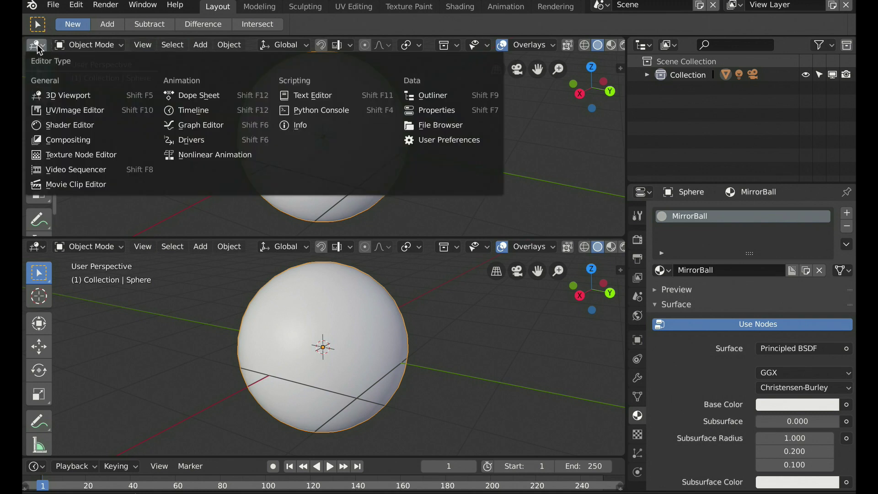
{"action": "left_click", "coordinate": [68, 125]}
{"action": "scroll", "coordinate": [347, 187], "scroll_direction": "up", "scroll_amount": 2}
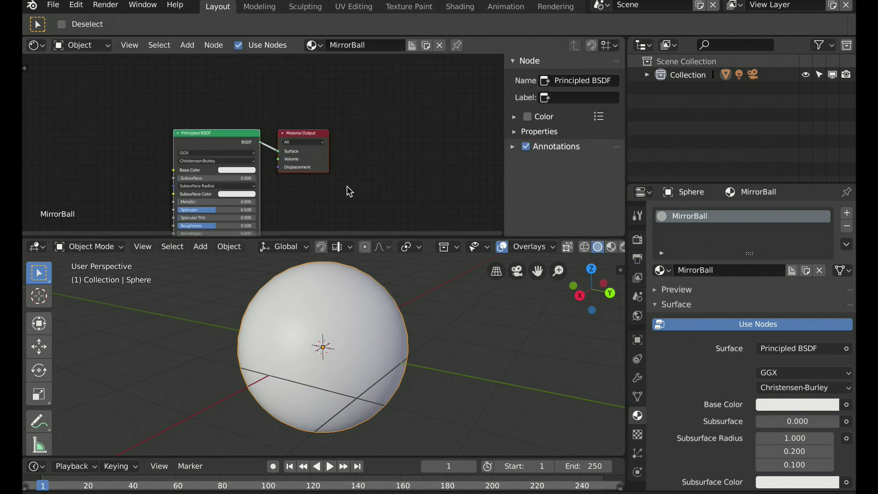
{"action": "middle_click_drag", "start_coordinate": [347, 186], "coordinate": [350, 124]}
{"action": "scroll", "coordinate": [355, 139], "scroll_direction": "up", "scroll_amount": 1}
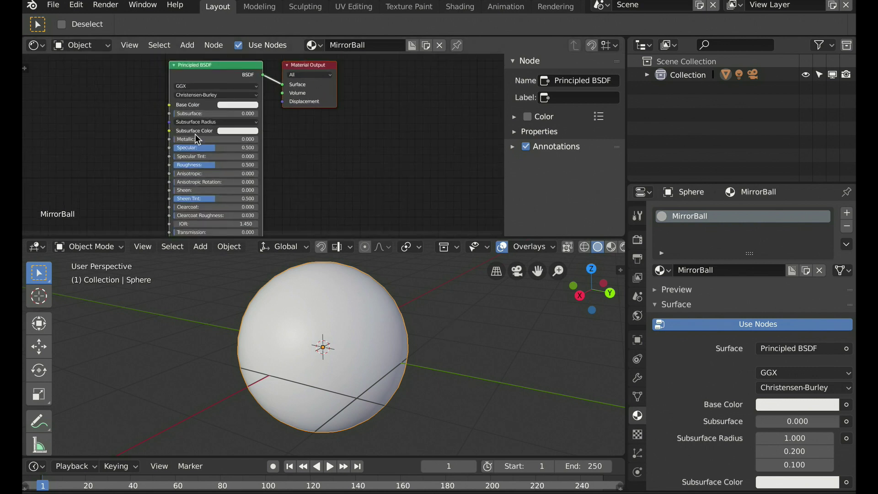
{"action": "scroll", "coordinate": [338, 149], "scroll_direction": "down", "scroll_amount": 1}
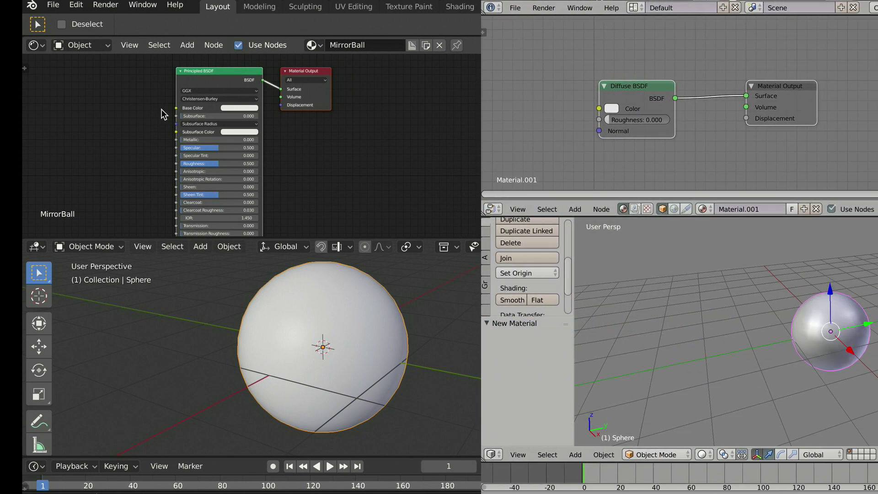
{"action": "left_click_drag", "start_coordinate": [184, 72], "coordinate": [128, 67]}
{"action": "left_click_drag", "start_coordinate": [297, 73], "coordinate": [314, 87]}
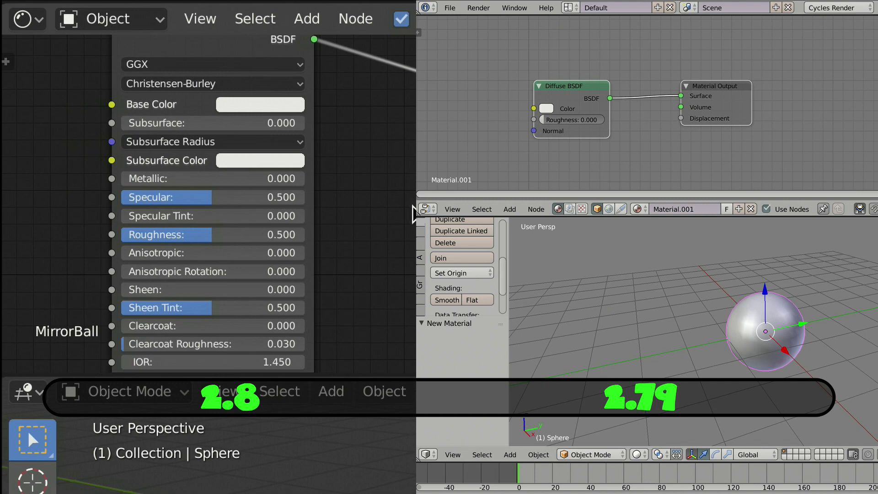
Deselect the sphere and move the node editor border up to enlarge the 3D view
{"action": "scroll", "coordinate": [408, 195], "scroll_direction": "down", "scroll_amount": 1}
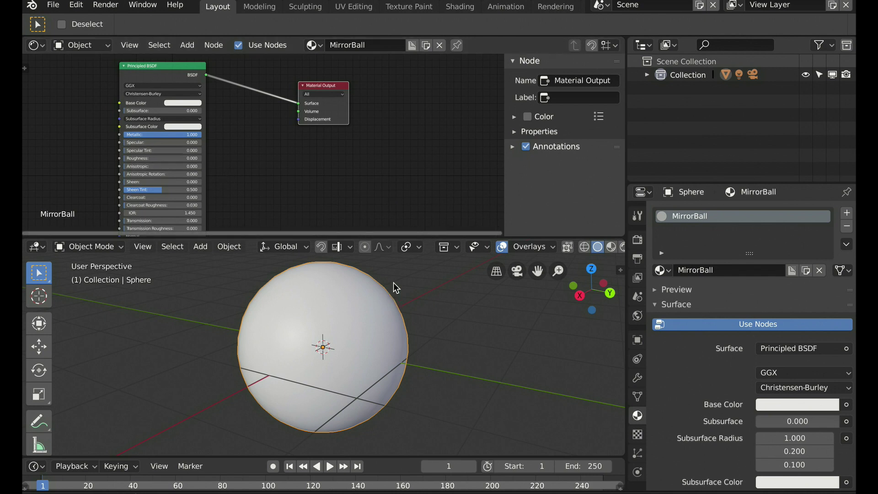
{"action": "left_click", "coordinate": [434, 329]}
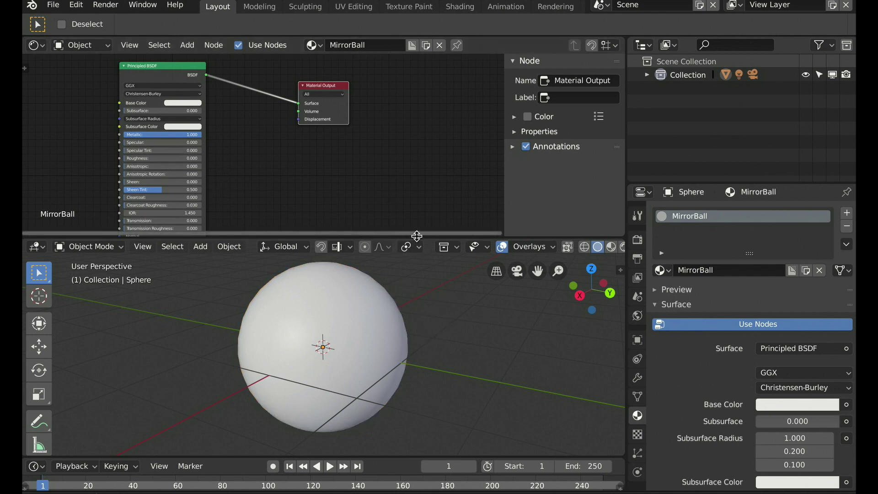
{"action": "left_click_drag", "start_coordinate": [417, 235], "coordinate": [408, 169]}
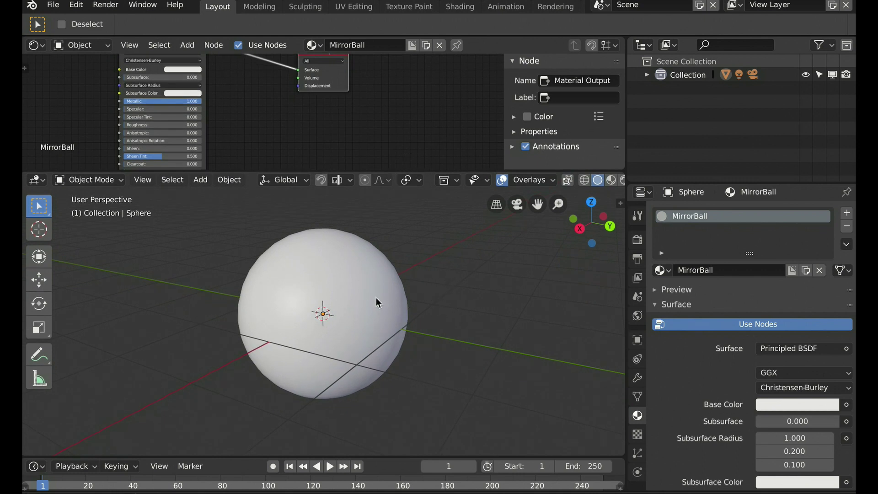
Switch the viewport to Rendered shading to see the sphere as a dark reflective ball
{"action": "key", "text": "z"}
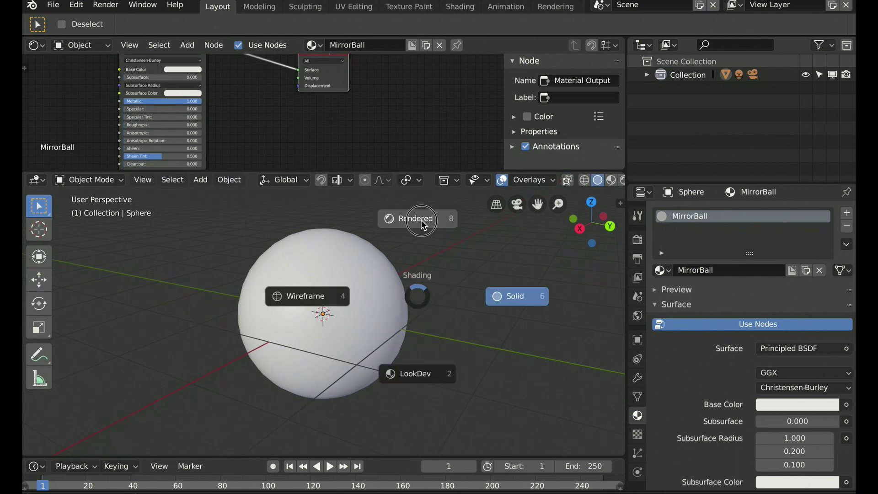
{"action": "left_click", "coordinate": [421, 221]}
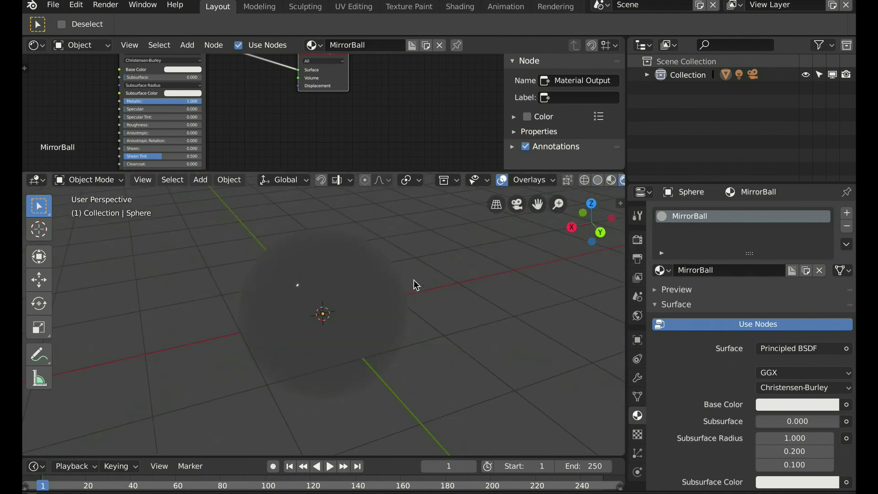
{"action": "middle_click_drag", "start_coordinate": [413, 280], "coordinate": [447, 298]}
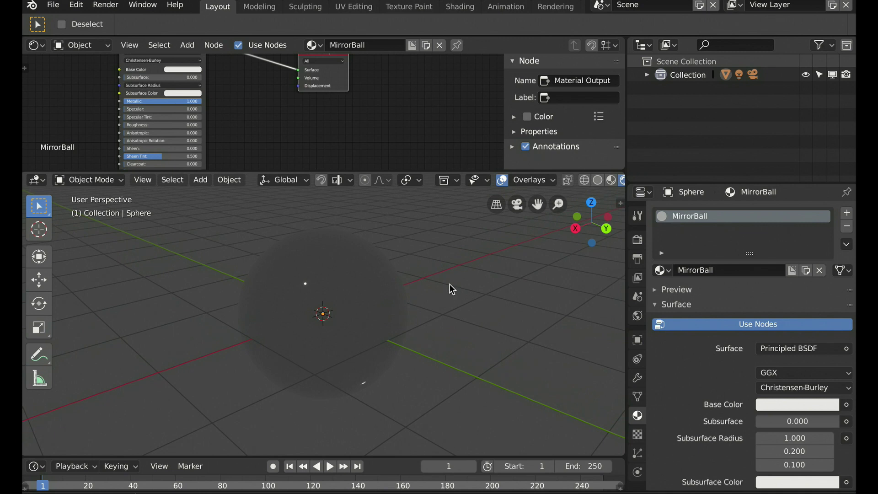
{"action": "middle_click_drag", "start_coordinate": [550, 286], "coordinate": [480, 290]}
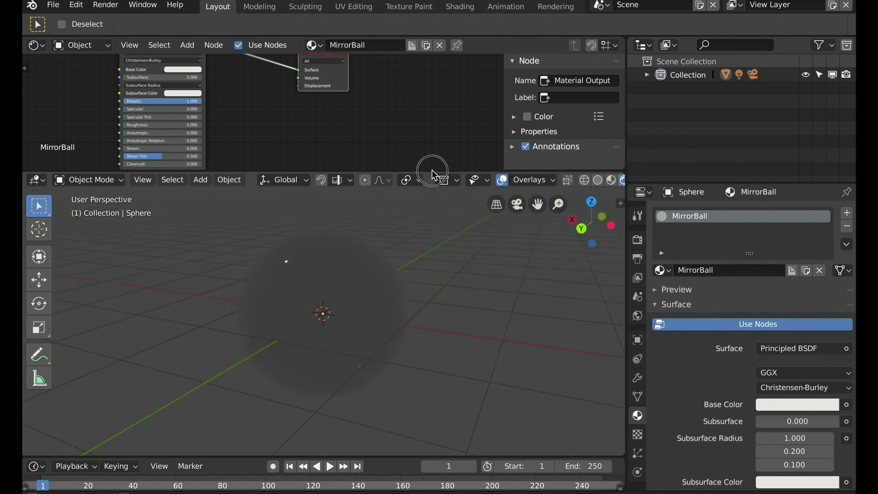
{"action": "left_click_drag", "start_coordinate": [431, 169], "coordinate": [432, 164]}
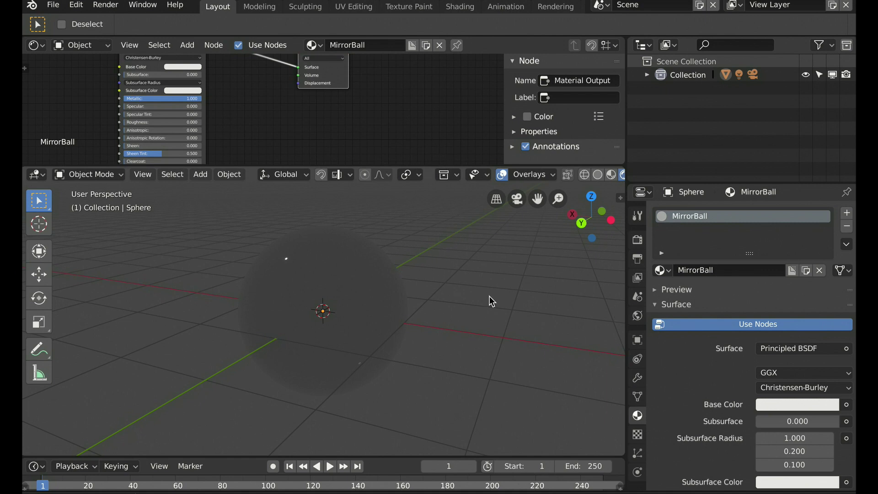
Enable Use Nodes for the World and set its Color to a bright, full-value green
{"action": "left_click", "coordinate": [637, 316]}
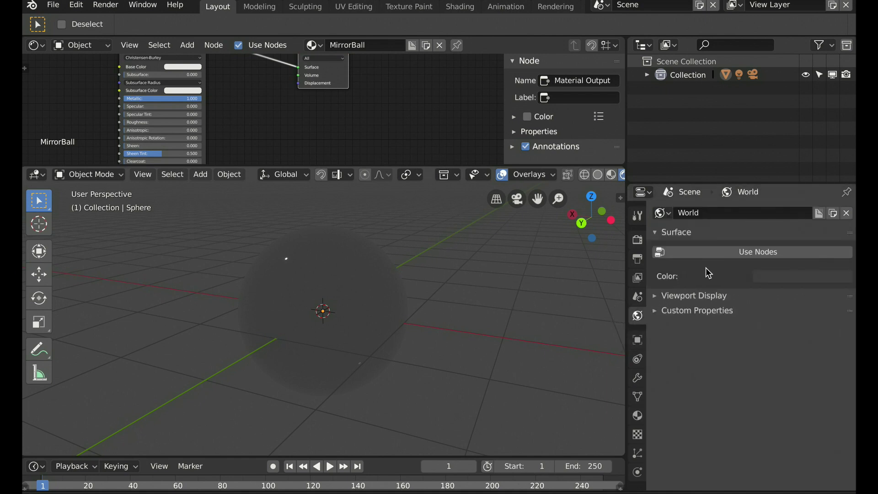
{"action": "left_click", "coordinate": [757, 254]}
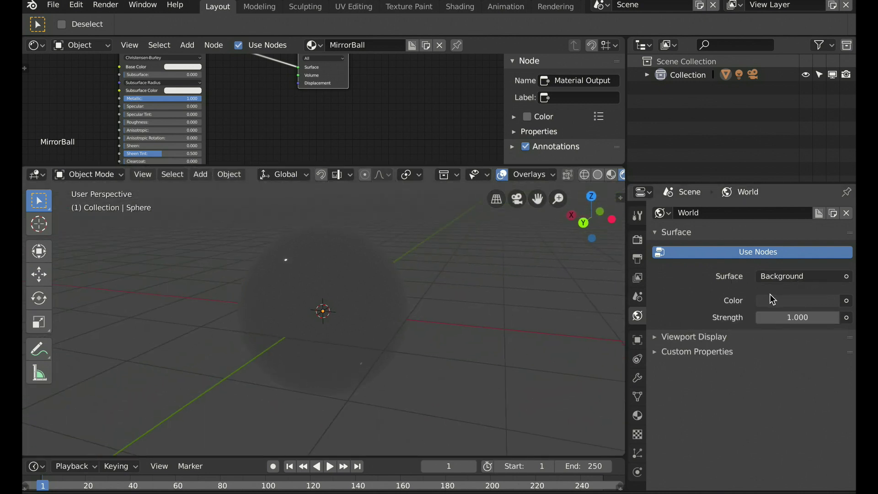
{"action": "left_click", "coordinate": [780, 299]}
{"action": "left_click", "coordinate": [756, 144]}
{"action": "left_click_drag", "start_coordinate": [829, 181], "coordinate": [829, 112]}
{"action": "mouse_move", "coordinate": [498, 297]}
{"action": "middle_mouse_down"}
{"action": "mouse_move", "coordinate": [454, 286]}
{"action": "mouse_move", "coordinate": [484, 312]}
{"action": "mouse_move", "coordinate": [485, 305]}
{"action": "middle_mouse_up"}
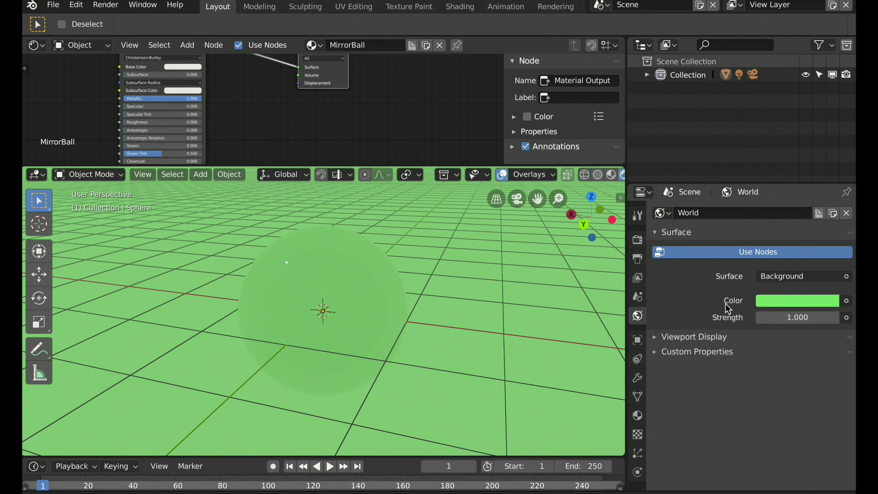
Drive the World Color with an Environment Texture loading Desktop/My Environment/SFBay2.JPG
{"action": "left_click", "coordinate": [847, 301]}
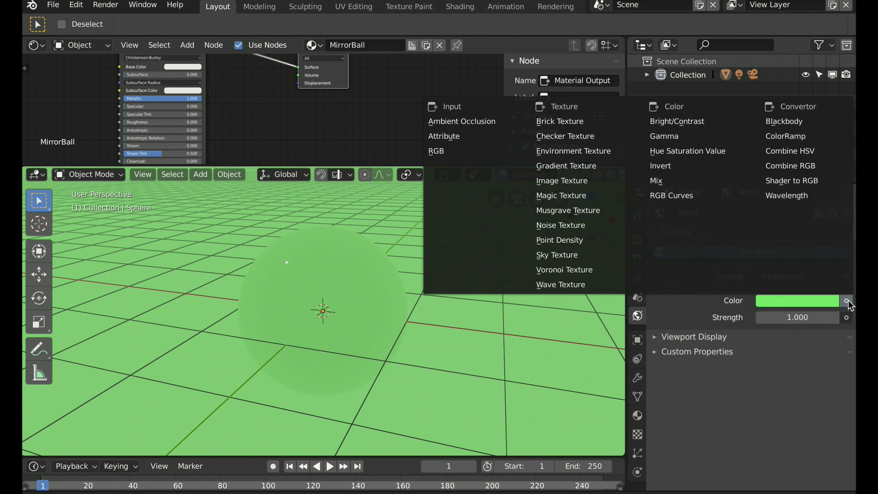
{"action": "left_click", "coordinate": [573, 145]}
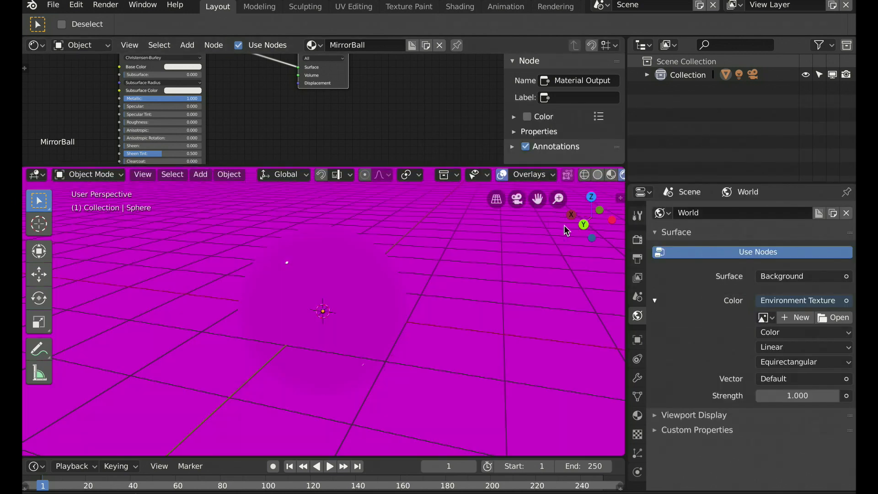
{"action": "left_click", "coordinate": [831, 321]}
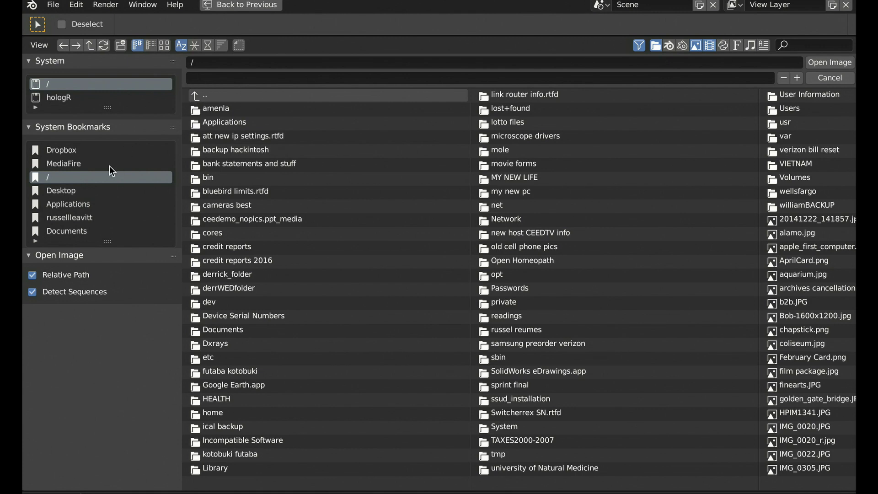
{"action": "left_click", "coordinate": [102, 189]}
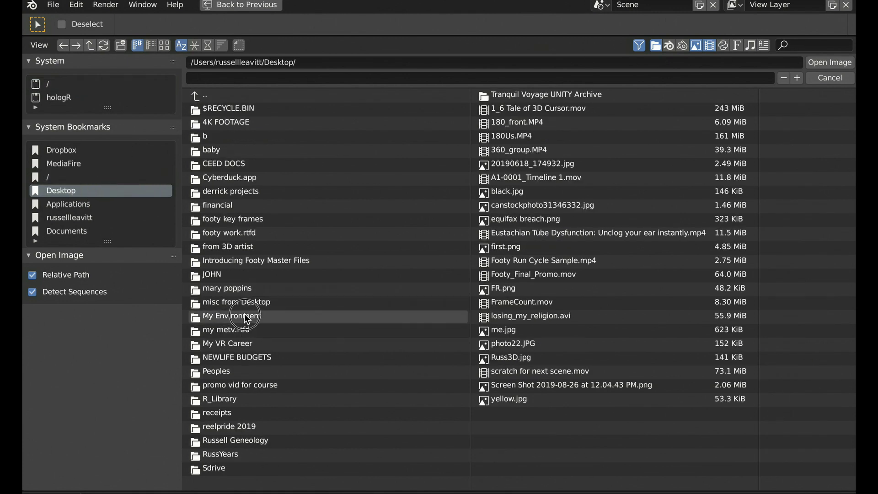
{"action": "double_click", "coordinate": [231, 316]}
{"action": "left_click", "coordinate": [230, 121]}
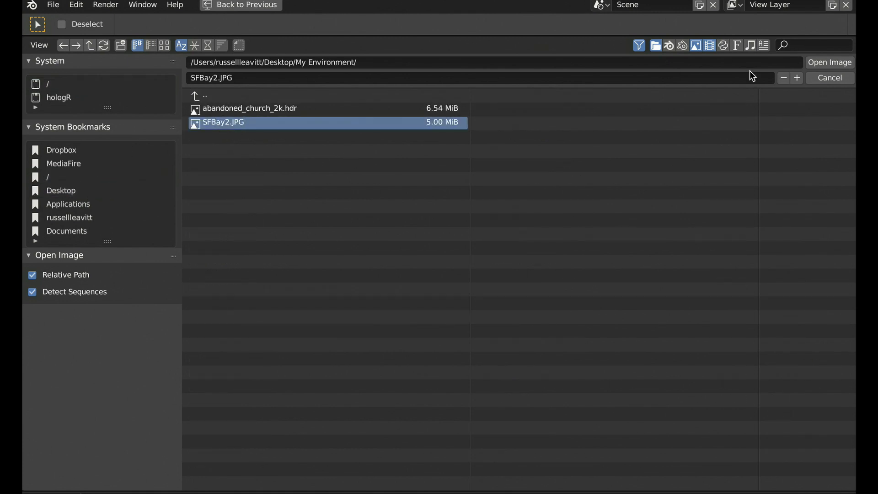
{"action": "key", "text": "Return"}
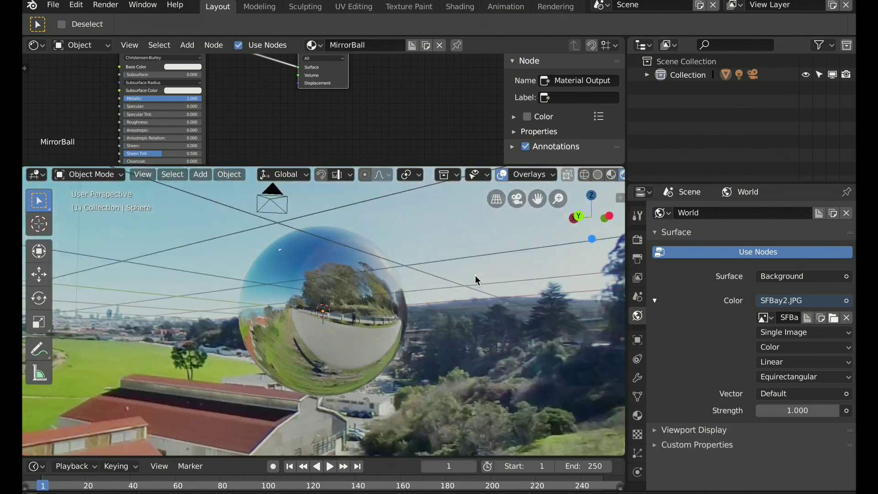
{"action": "middle_click_drag", "start_coordinate": [475, 279], "coordinate": [457, 297]}
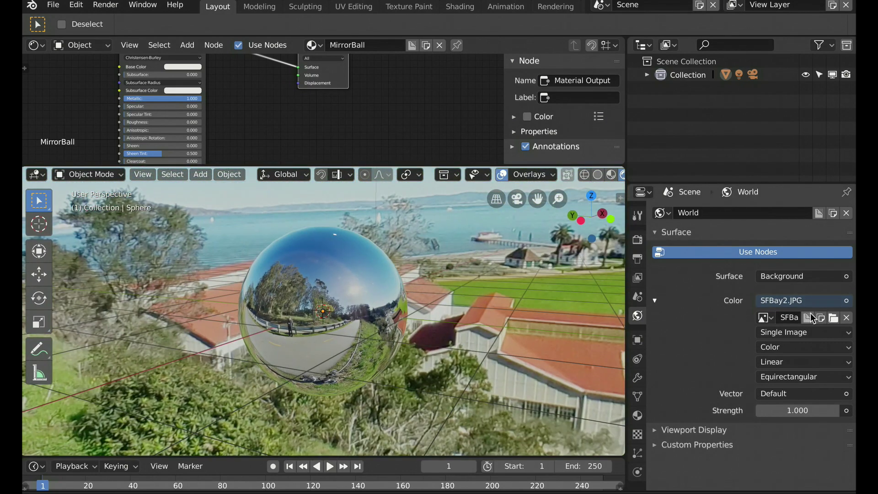
Swap the environment image for abandoned_church_2k.hdr
{"action": "left_click", "coordinate": [833, 318]}
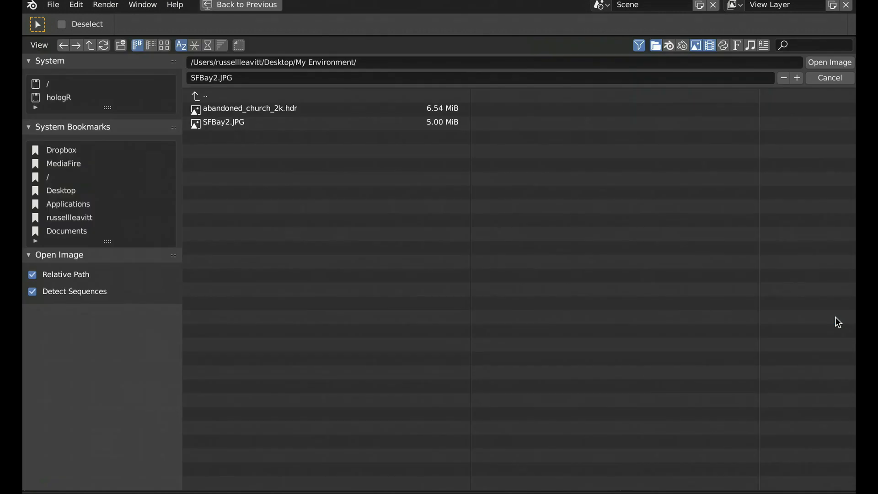
{"action": "left_click", "coordinate": [270, 109]}
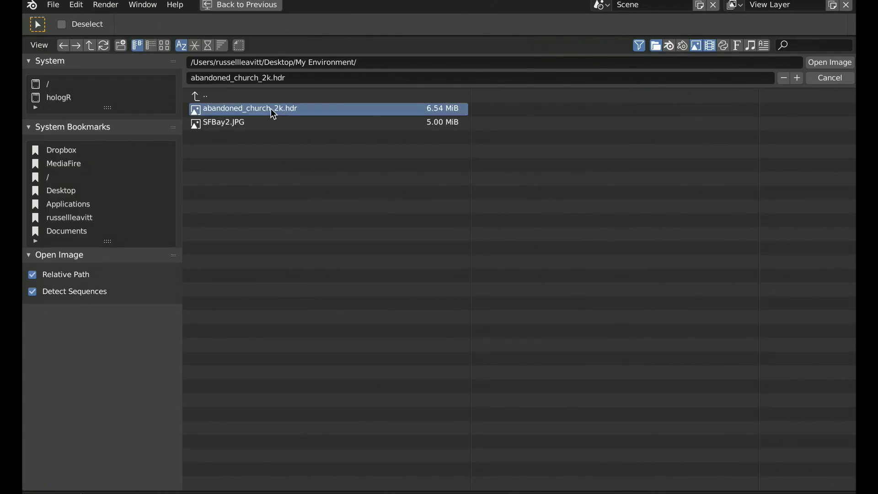
{"action": "left_click", "coordinate": [822, 64]}
{"action": "middle_click_drag", "start_coordinate": [490, 257], "coordinate": [411, 179]}
Join the node editor area into the 3D viewport
{"action": "right_click", "coordinate": [420, 163]}
{"action": "left_click", "coordinate": [424, 172]}
{"action": "left_click", "coordinate": [426, 119]}
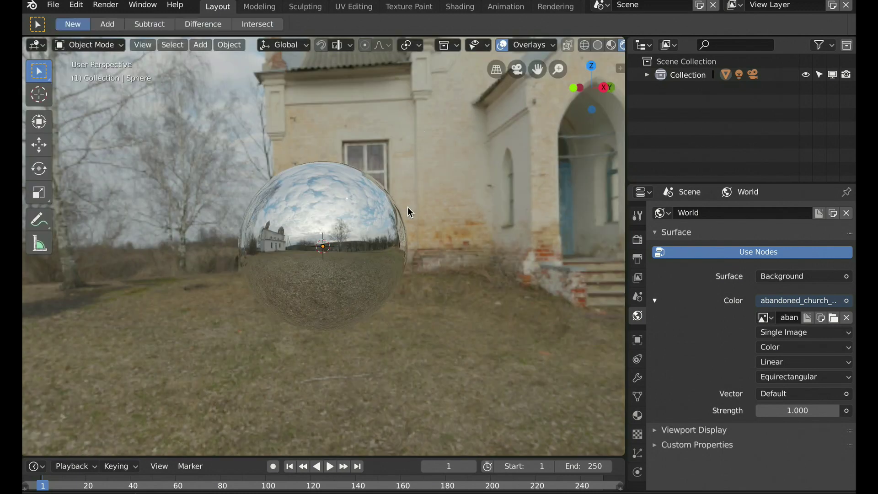
{"action": "scroll", "coordinate": [413, 206], "scroll_direction": "up", "scroll_amount": 4}
{"action": "scroll", "coordinate": [418, 210], "scroll_direction": "down", "scroll_amount": 2}
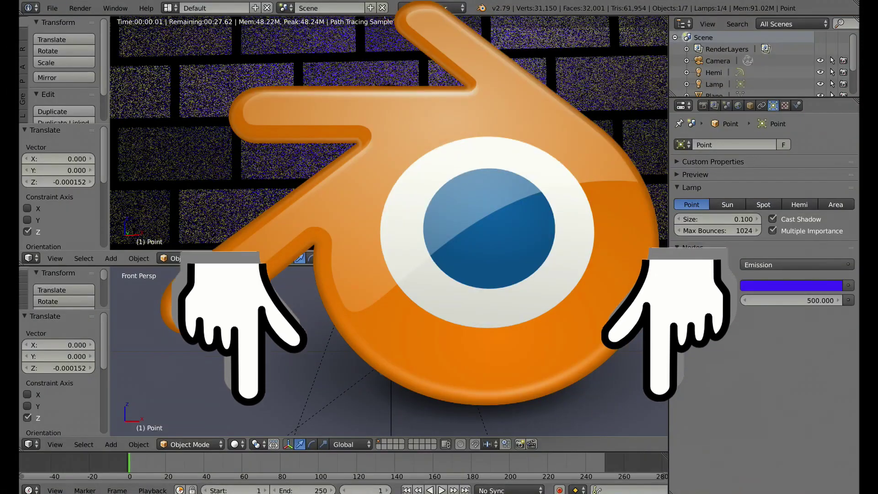
{"action": "key", "text": "g"}
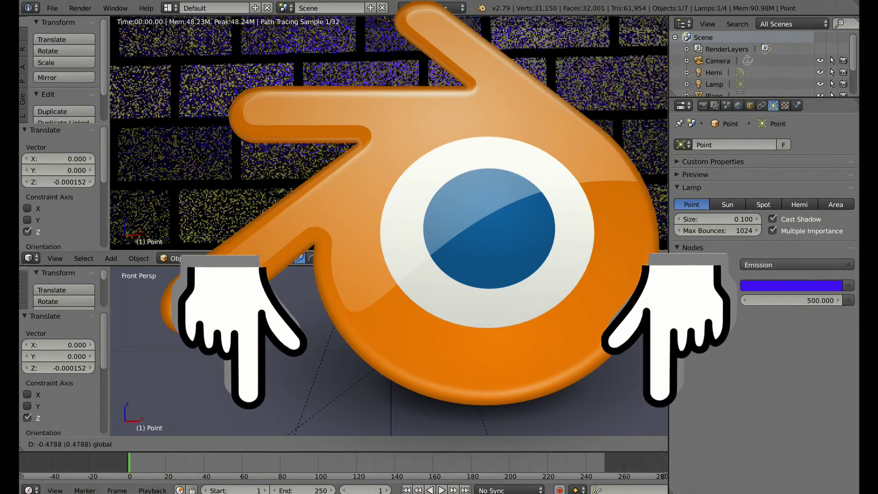